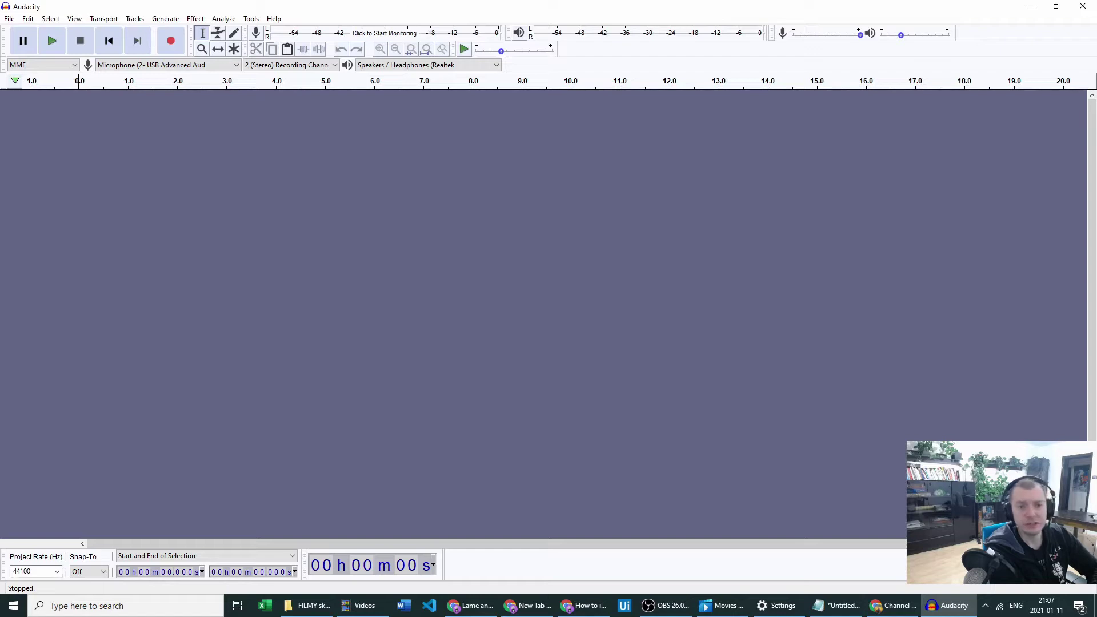
Drag the MP4 video into the empty project and dismiss the missing-FFmpeg import error
left_click_drag(320, 85, 400, 225)
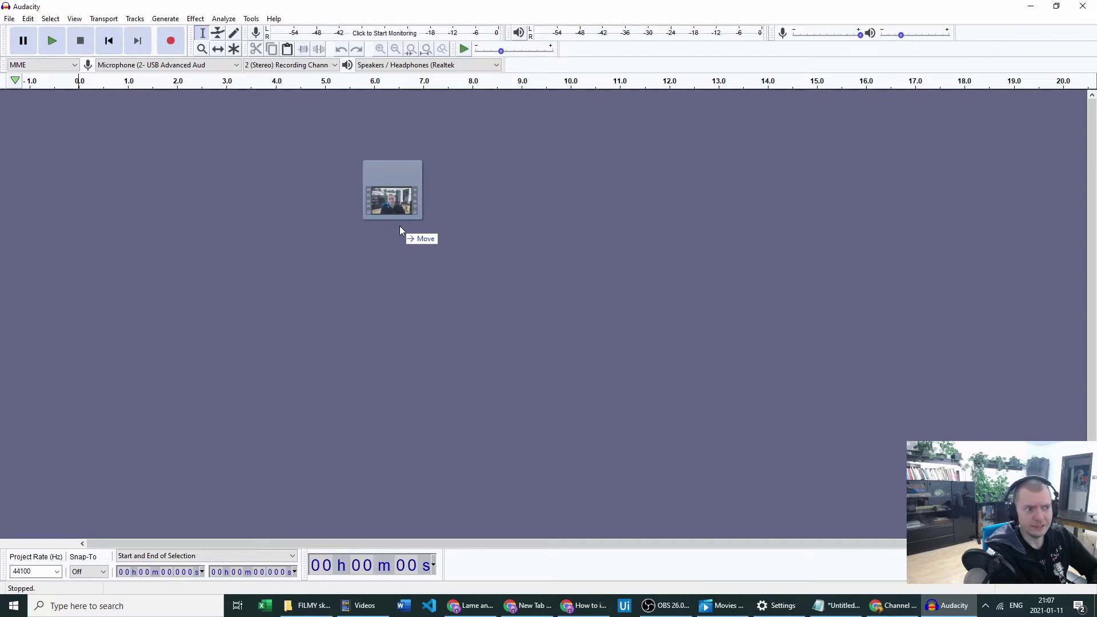
left_click_drag(399, 226, 366, 182)
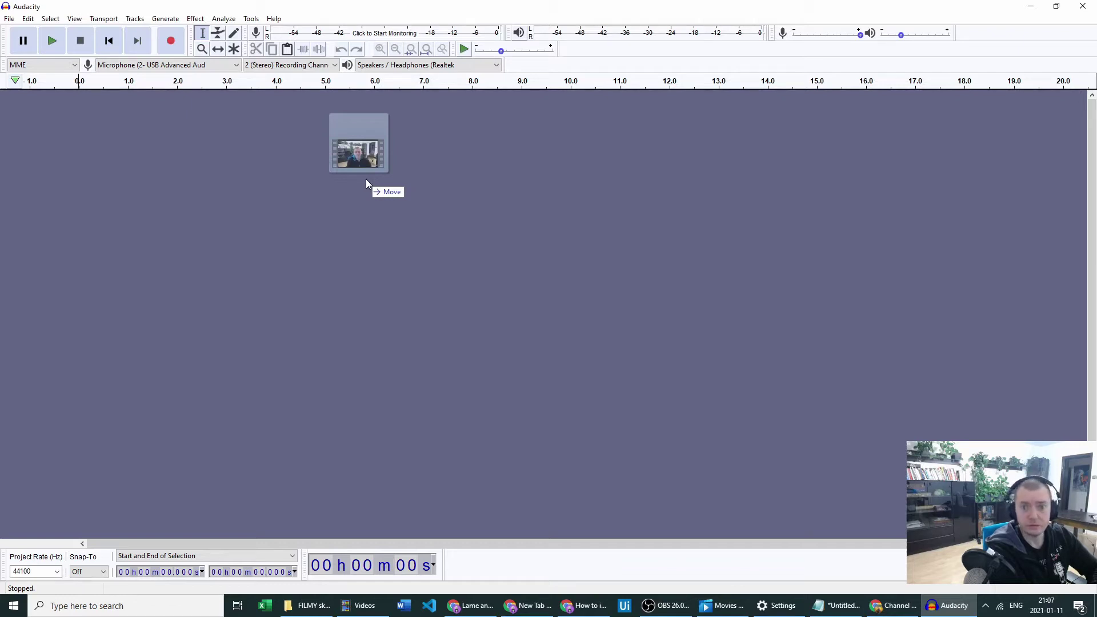
left_click_drag(366, 181, 578, 241)
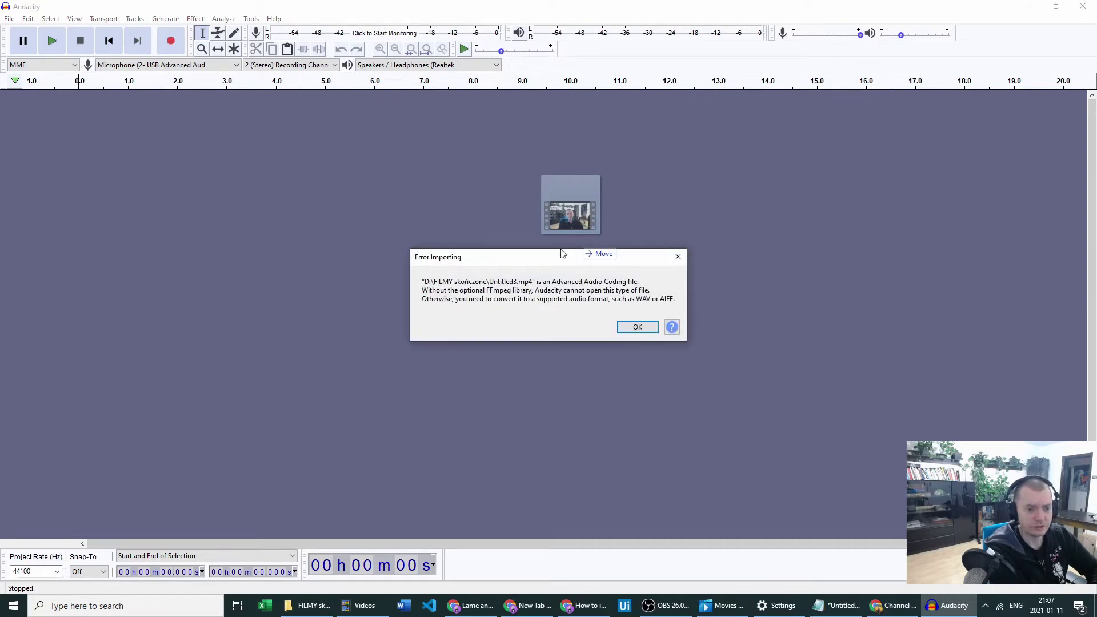
left_click(678, 258)
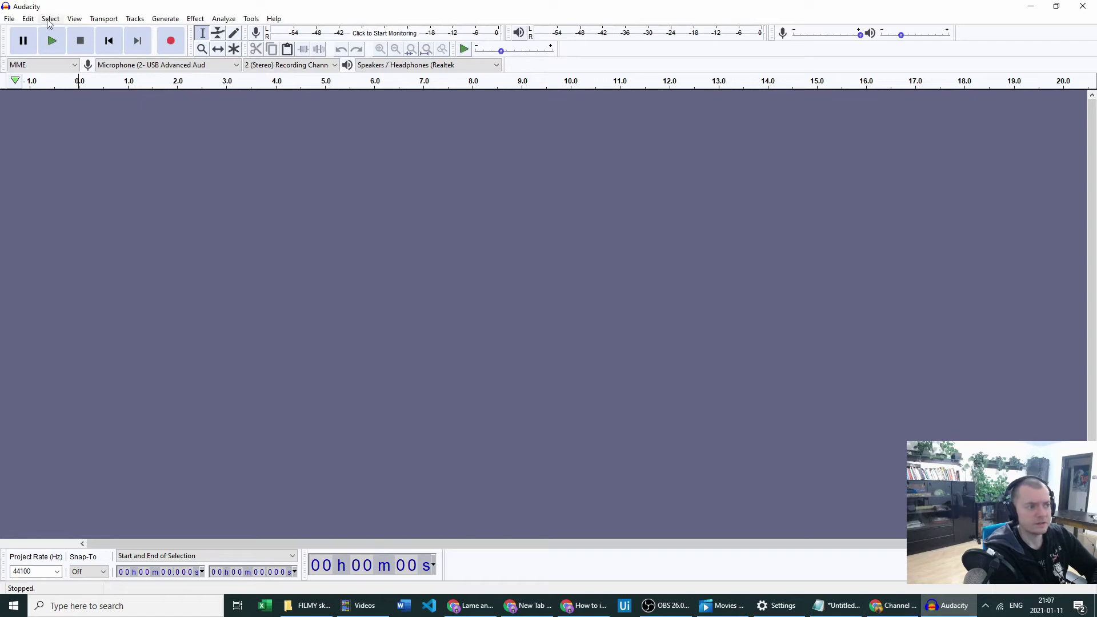
Open the Libraries preferences and request the FFmpeg library download
left_click(28, 19)
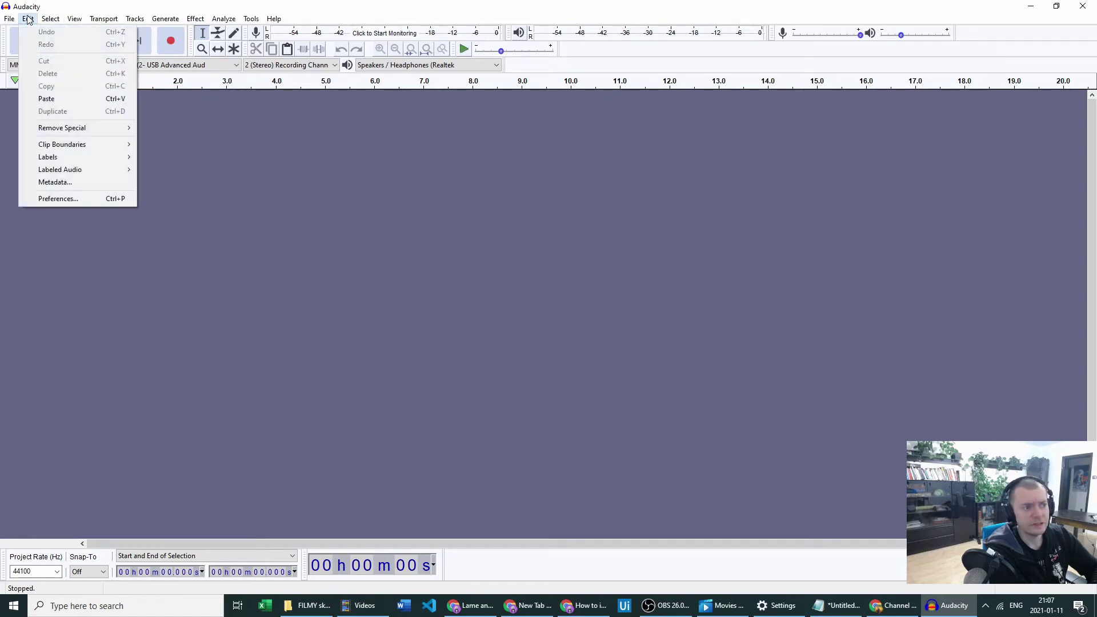
left_click(59, 198)
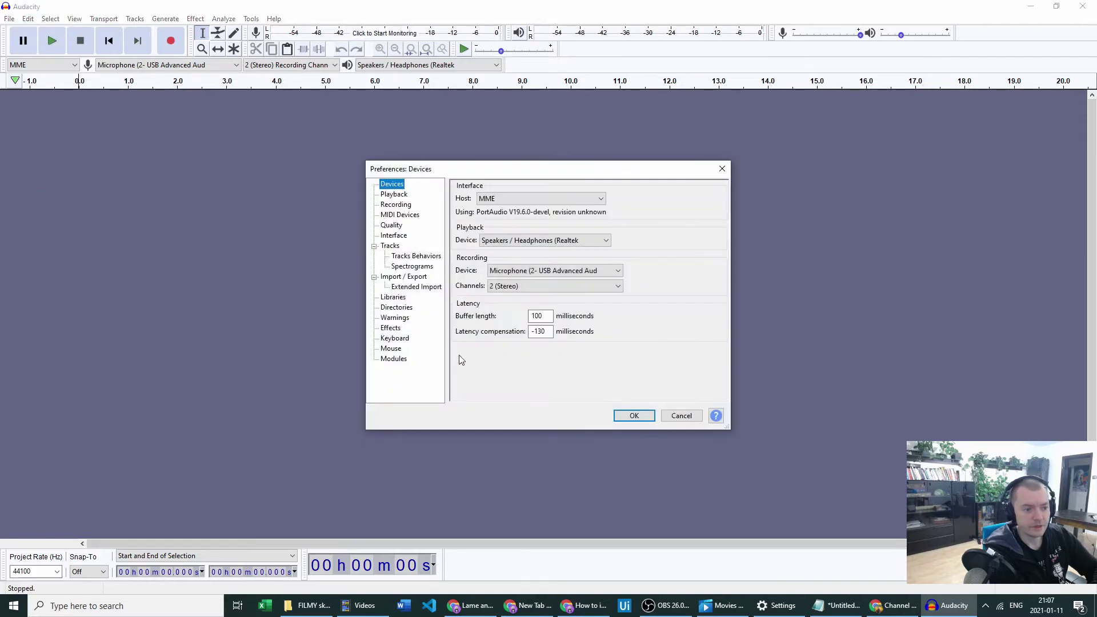
left_click(394, 297)
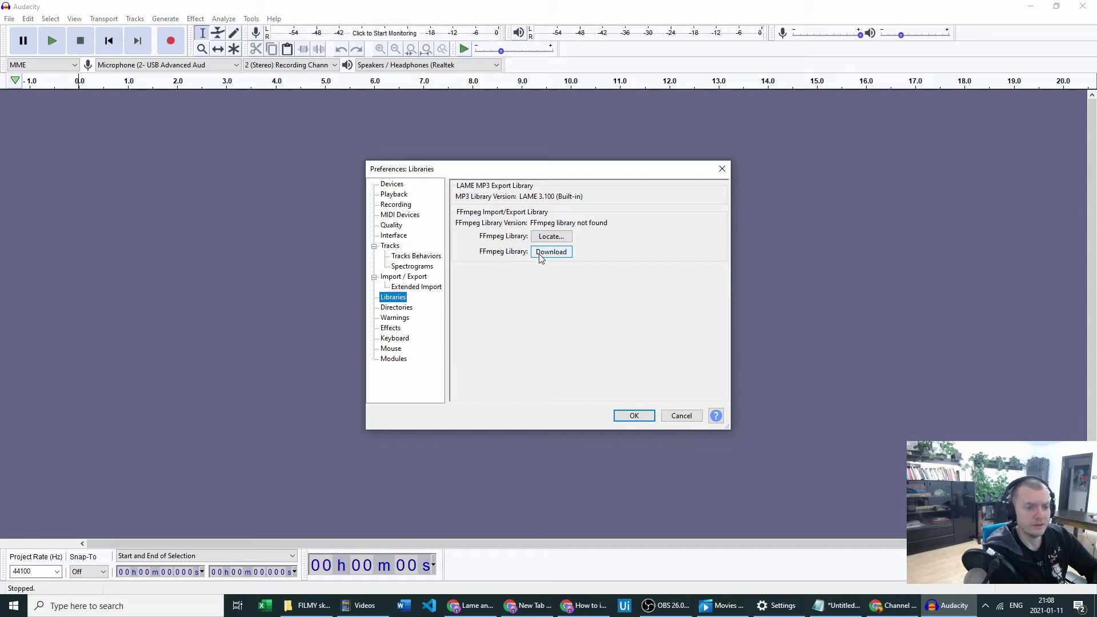
left_click(549, 255)
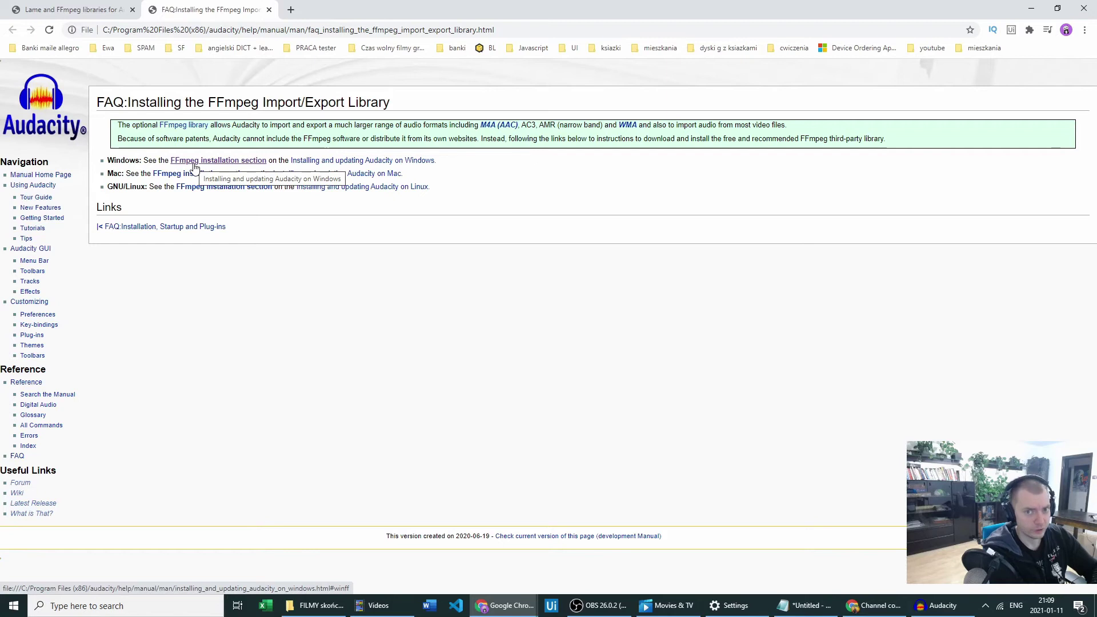
Follow the manual's FFmpeg installation and Windows pages to the lame.buanzo.org download page
left_click(194, 165)
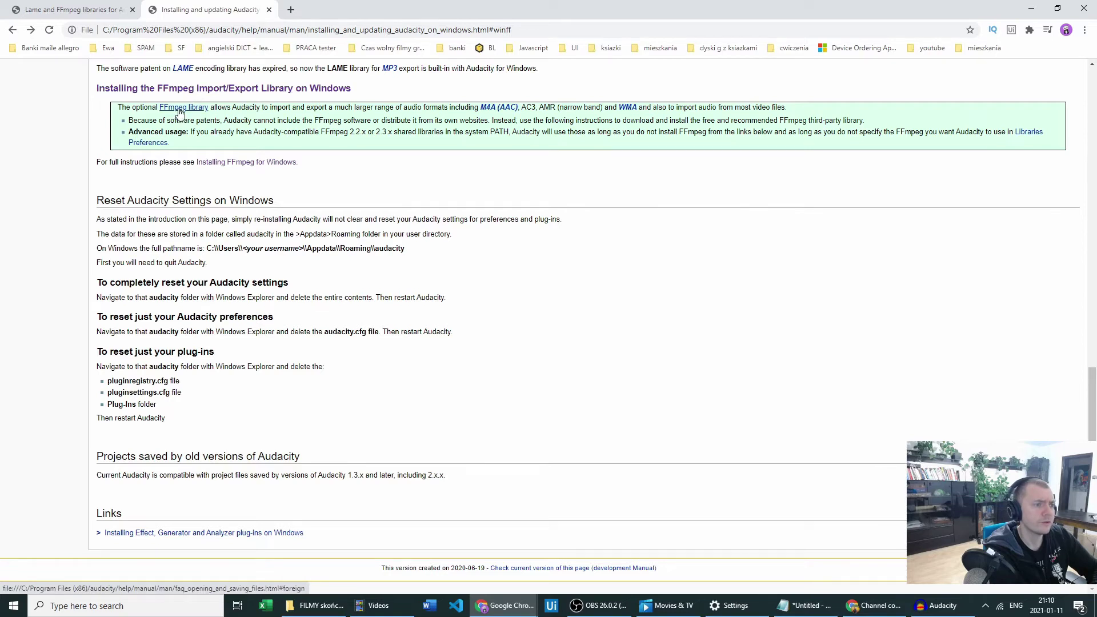
left_click(215, 164)
scroll(181, 154, "down", 2)
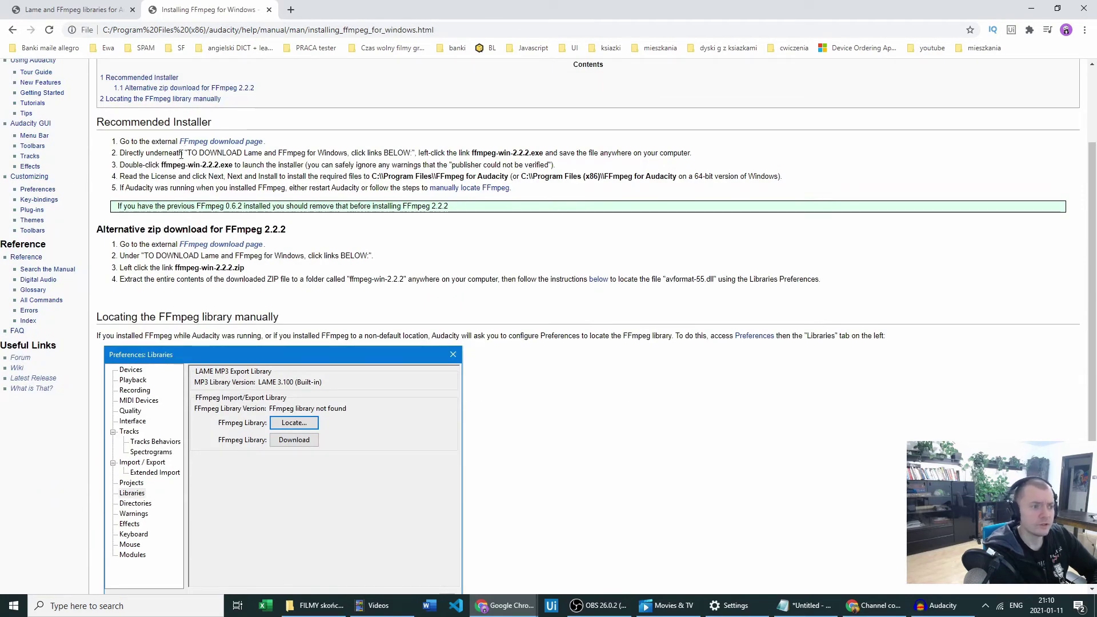
left_click(202, 143)
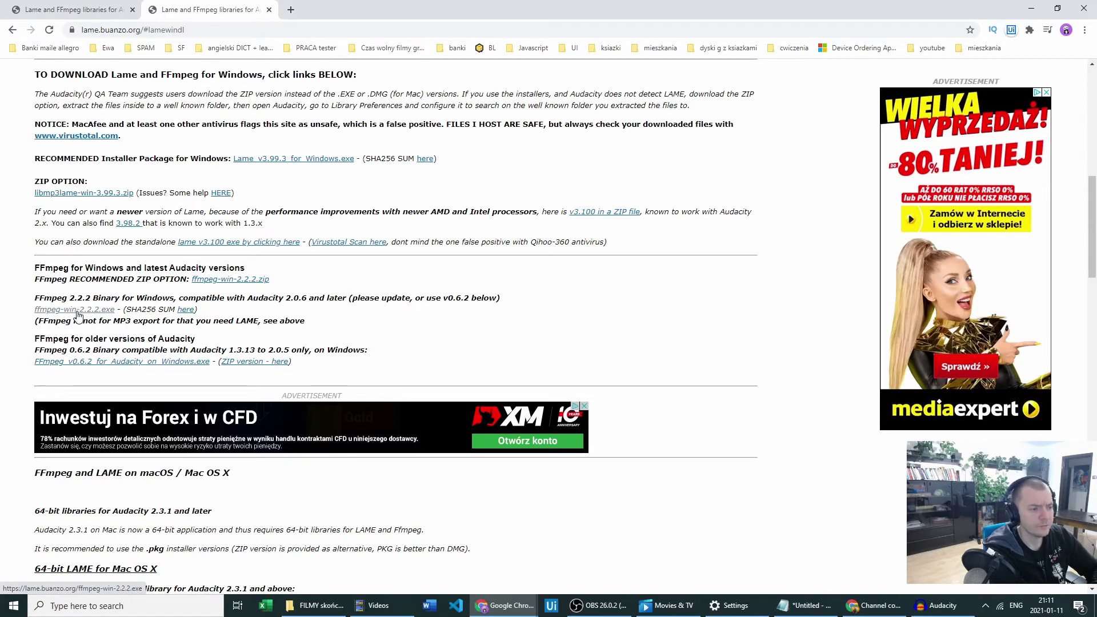
Save ffmpeg-win-2.2.2.exe into the Downloads folder and let the 9.5 MB download finish
left_click(77, 311)
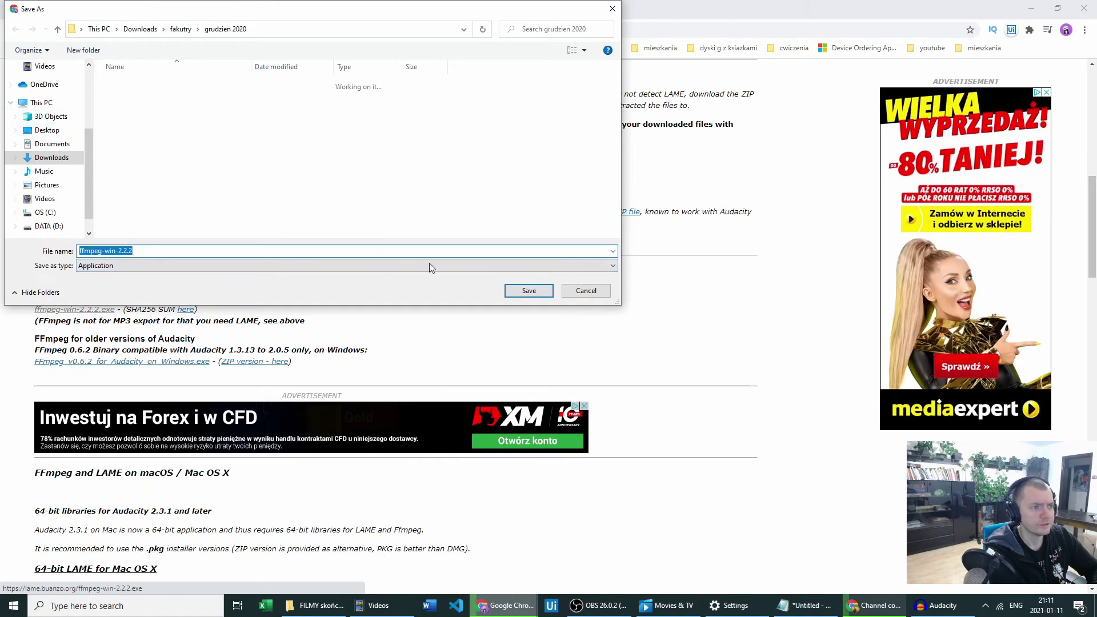
scroll(48, 115, "up", 3)
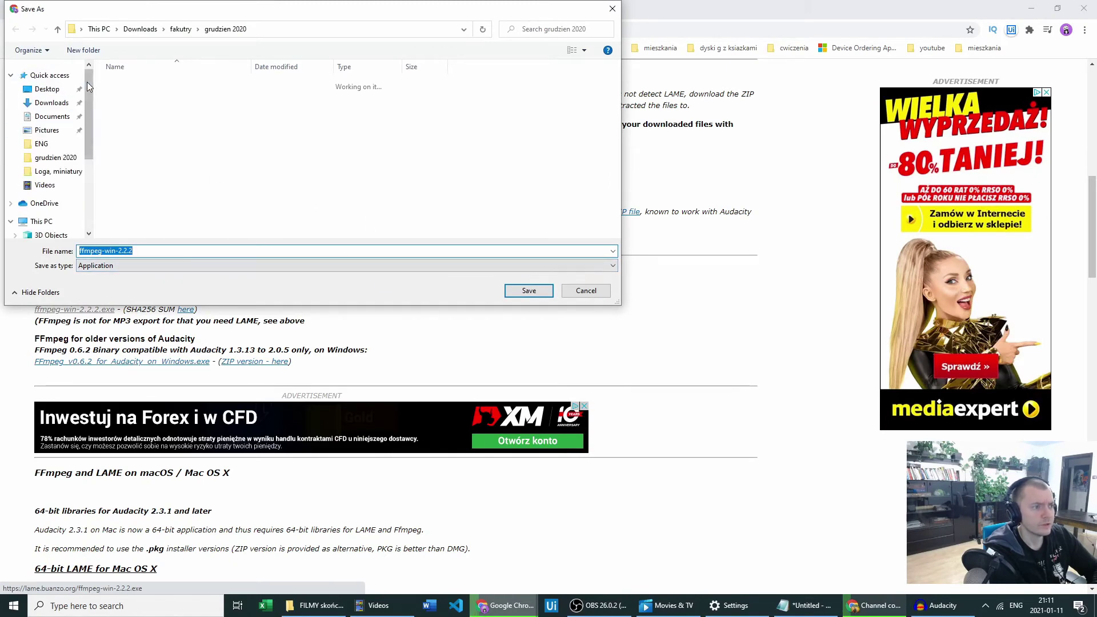
left_click(50, 103)
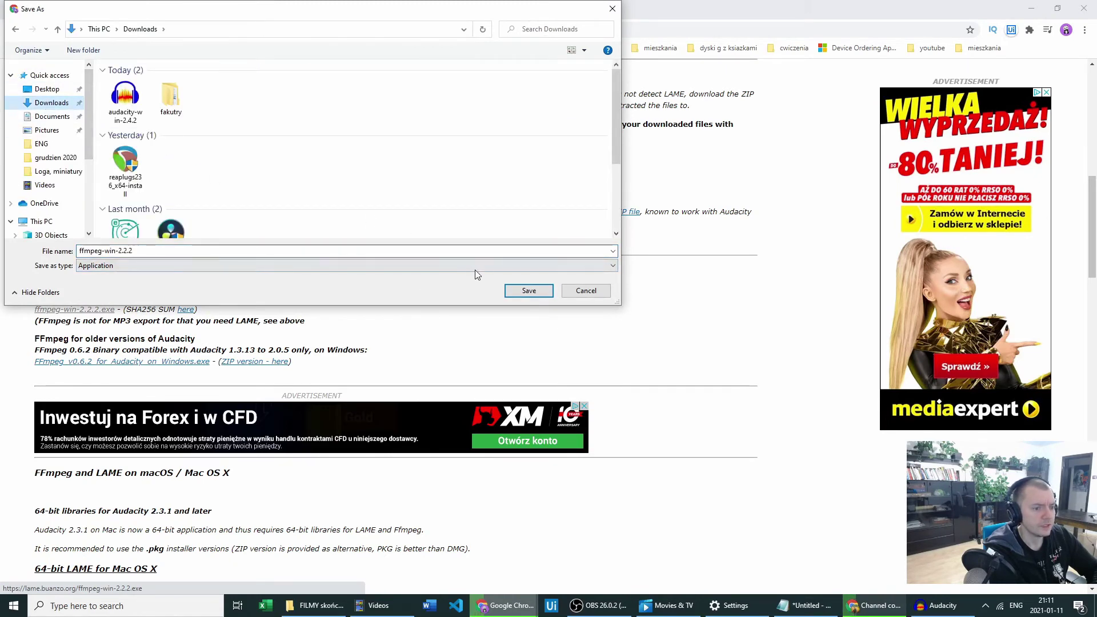
left_click(521, 297)
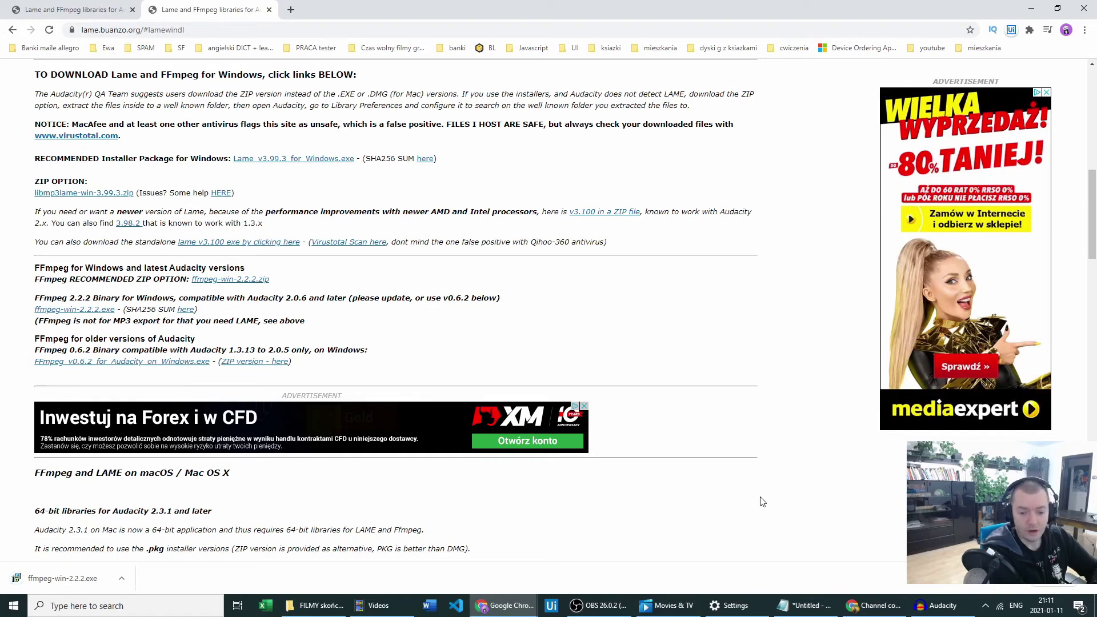
left_click(937, 605)
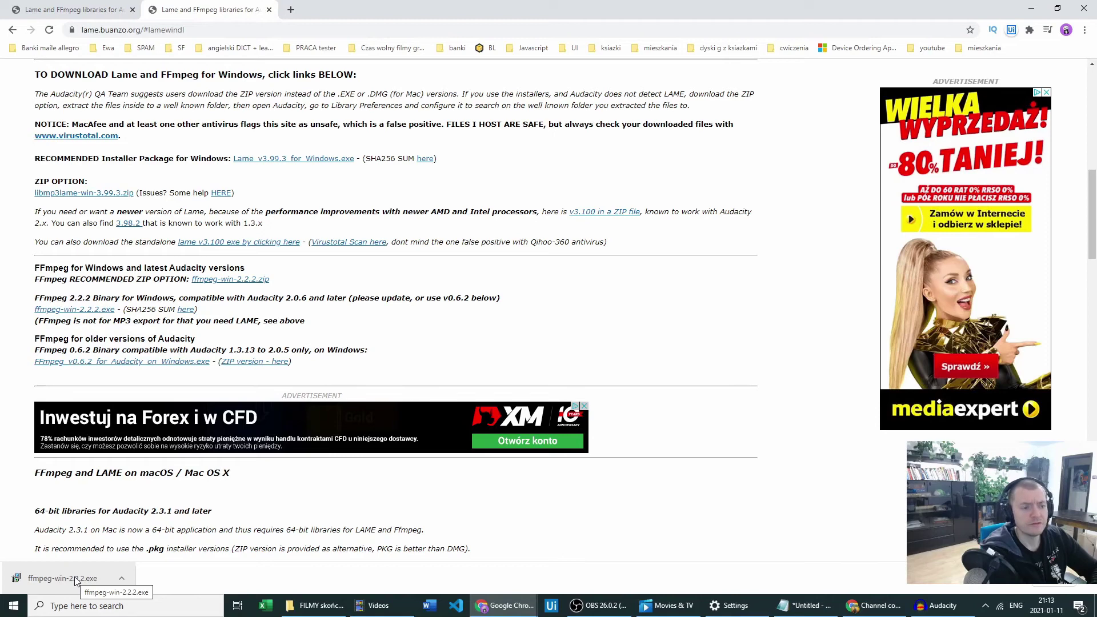
Run ffmpeg-win-2.2.2.exe in English and install FFmpeg 2.2.2 to C:\Program Files (x86)\FFmpeg for Audacity
left_click(76, 579)
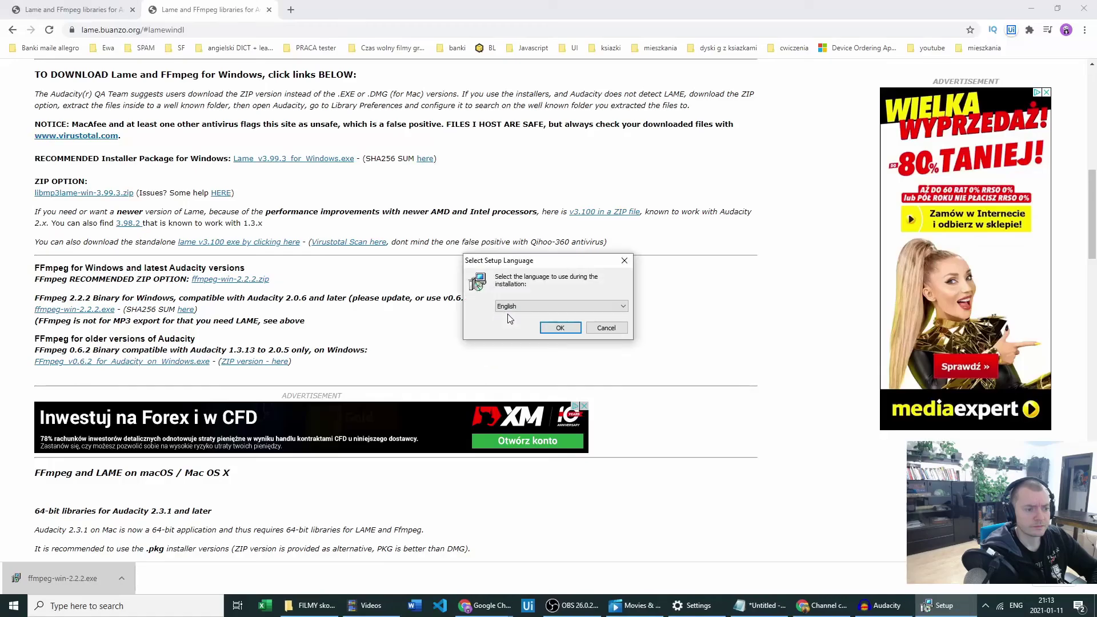
left_click(554, 328)
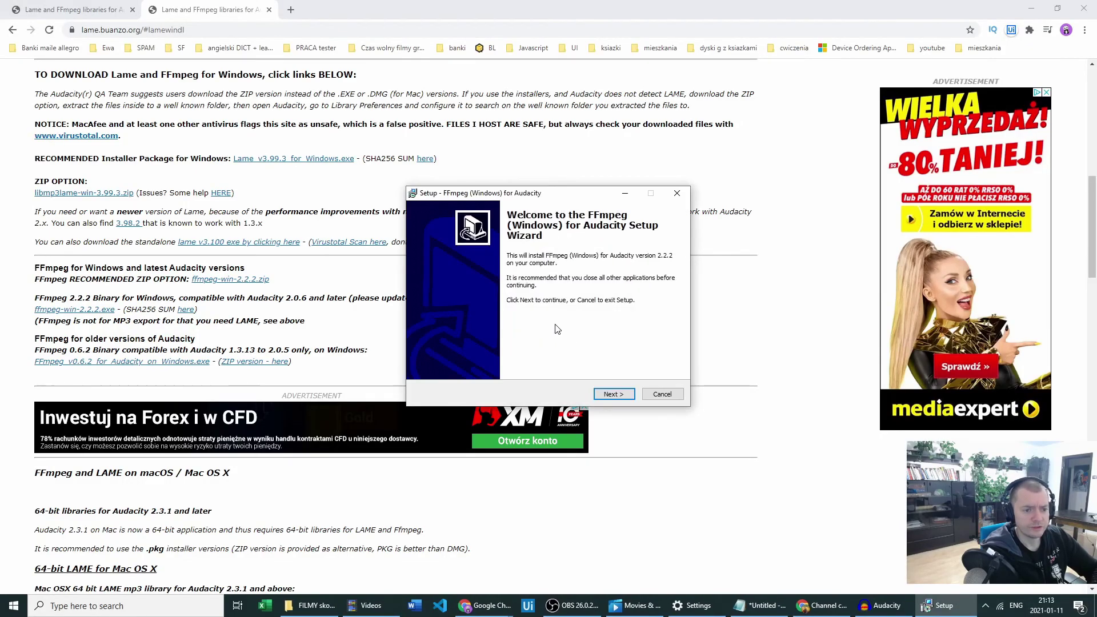
left_click(609, 394)
scroll(656, 280, "down", 10)
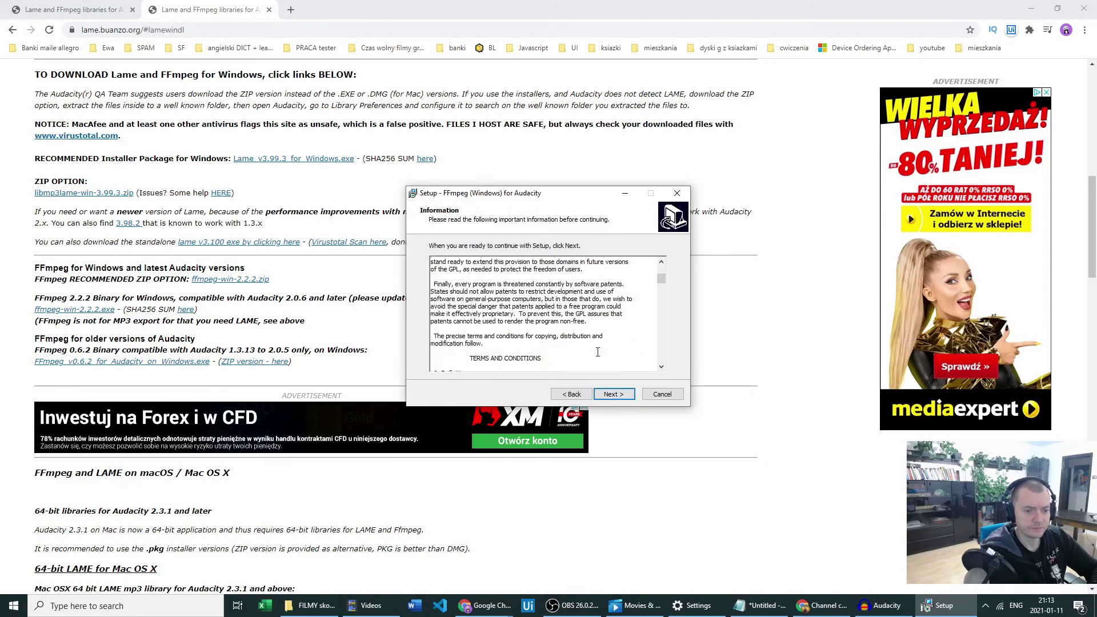
scroll(656, 280, "down", 10)
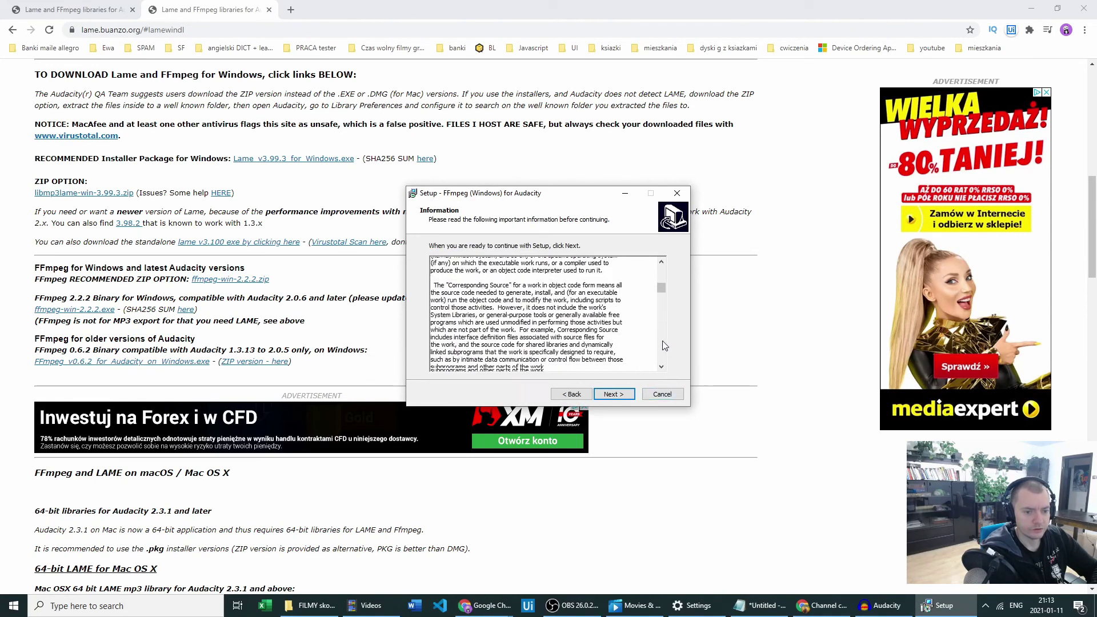
left_click(613, 394)
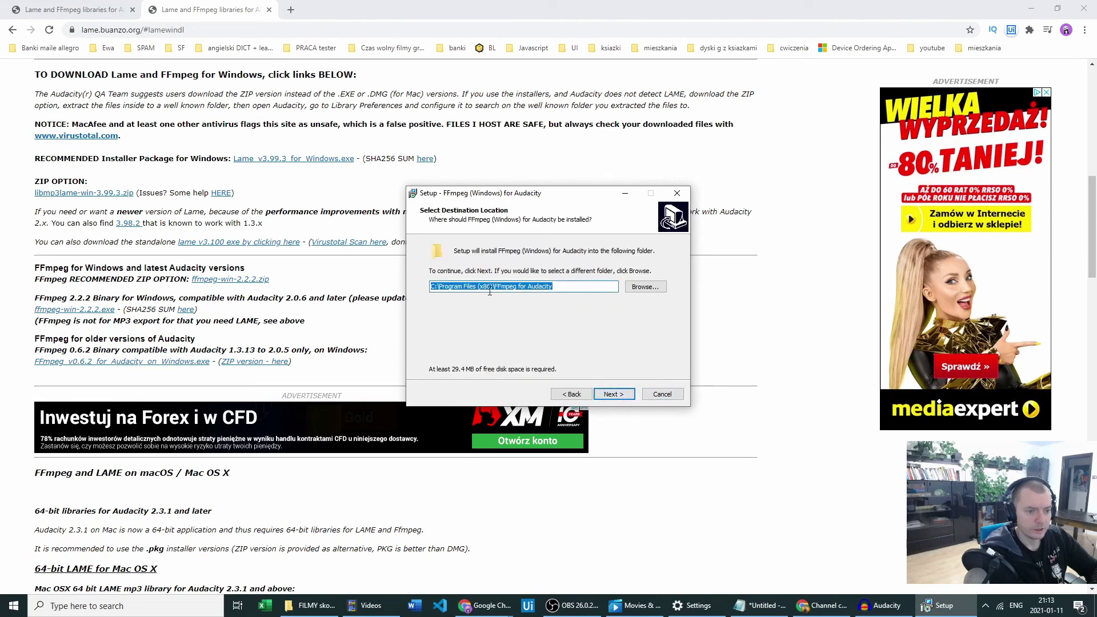
left_click(608, 394)
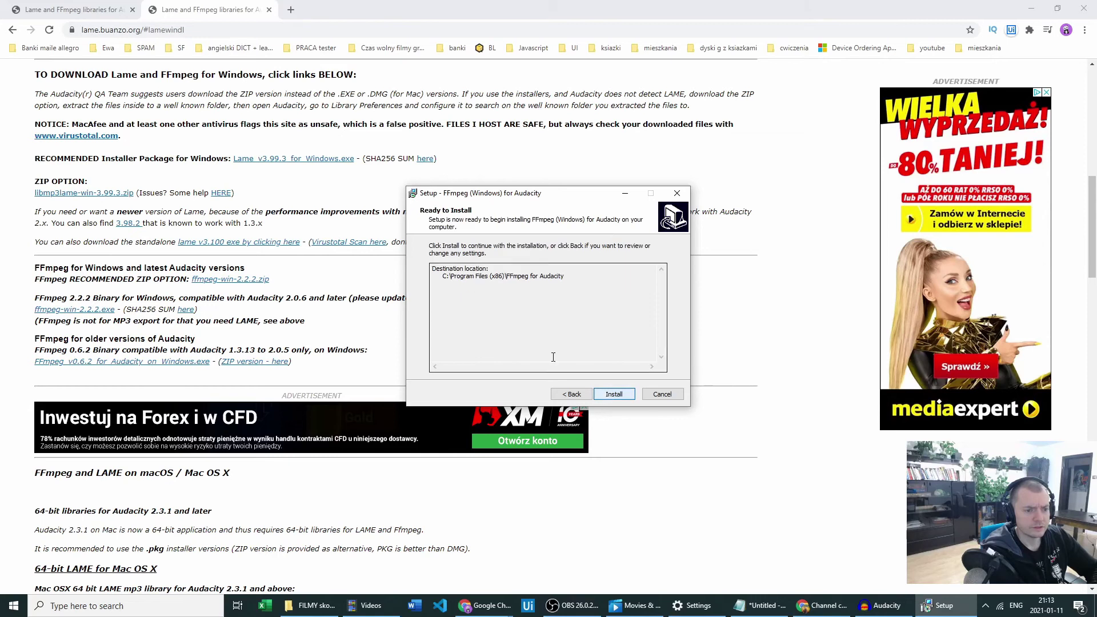
left_click(613, 394)
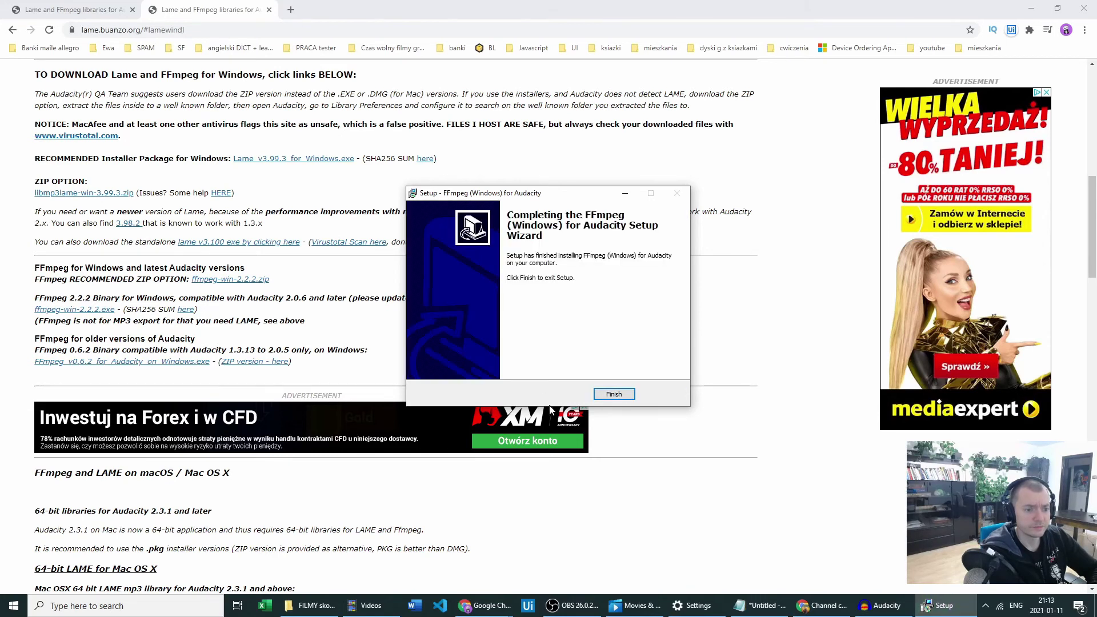
left_click(612, 394)
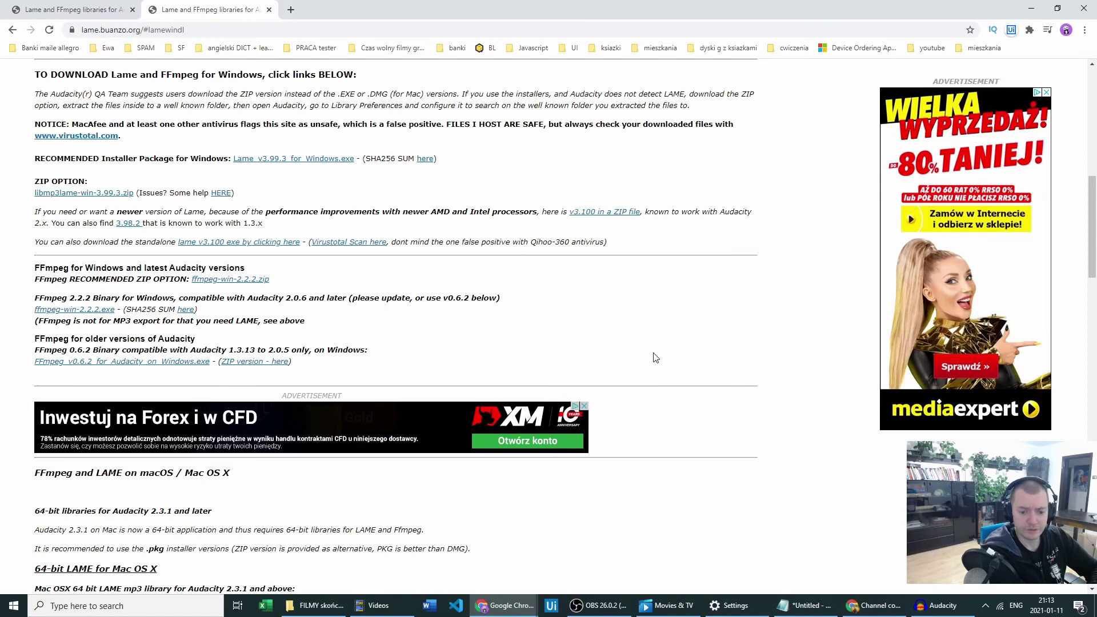
Close the download tabs, confirm Audacity's Libraries page detects FFmpeg, and close Preferences
key("ctrl+w")
key("ctrl+w")
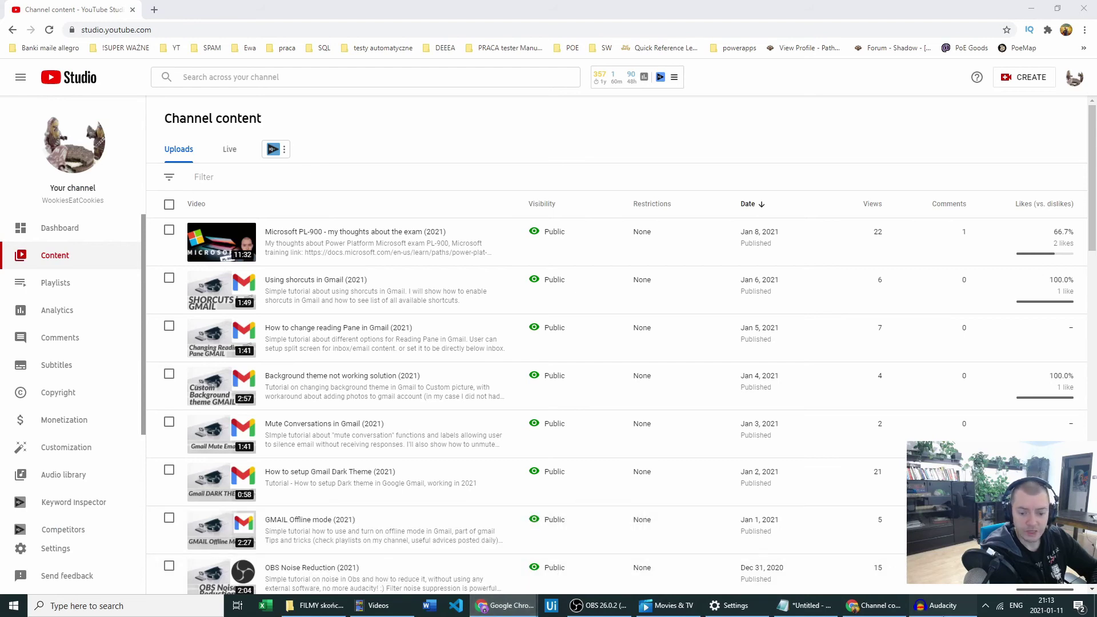
left_click(937, 605)
left_click(703, 245)
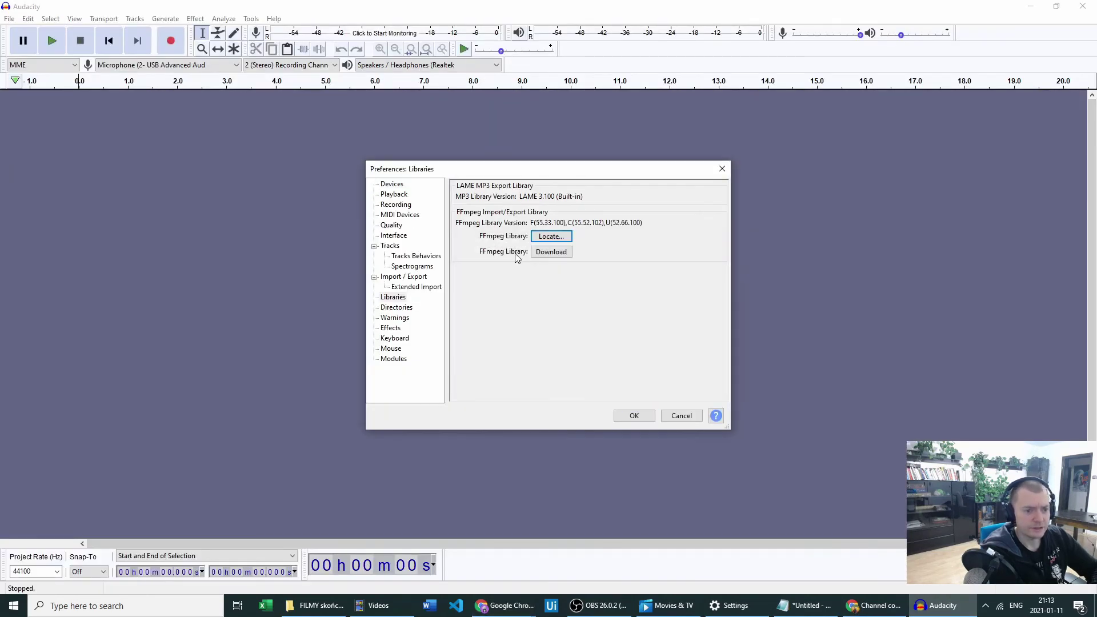
left_click(550, 235)
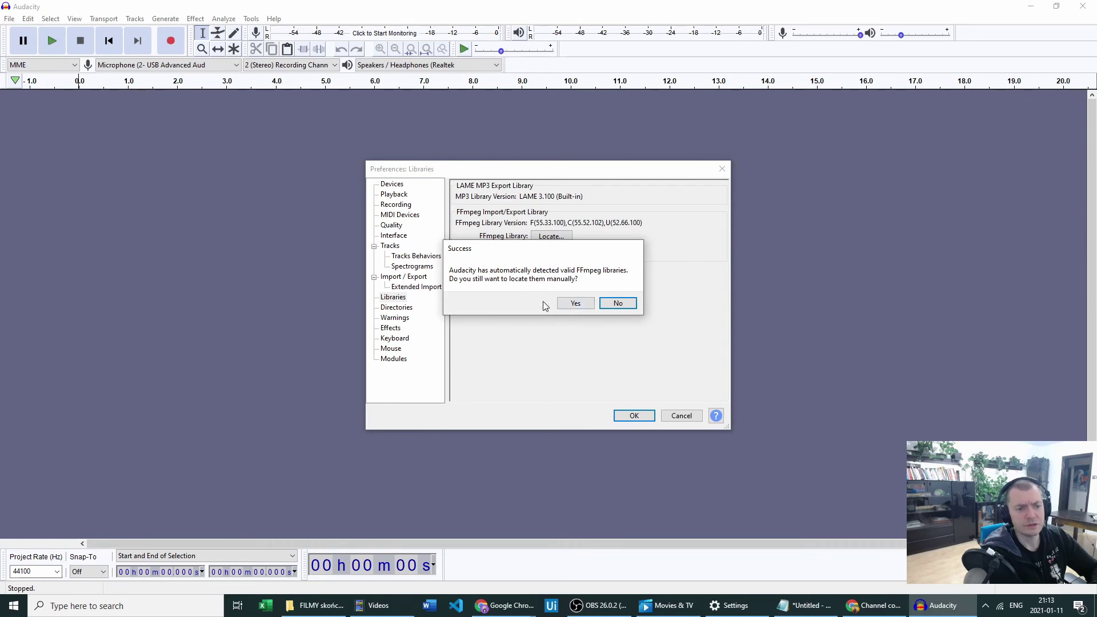
left_click(606, 306)
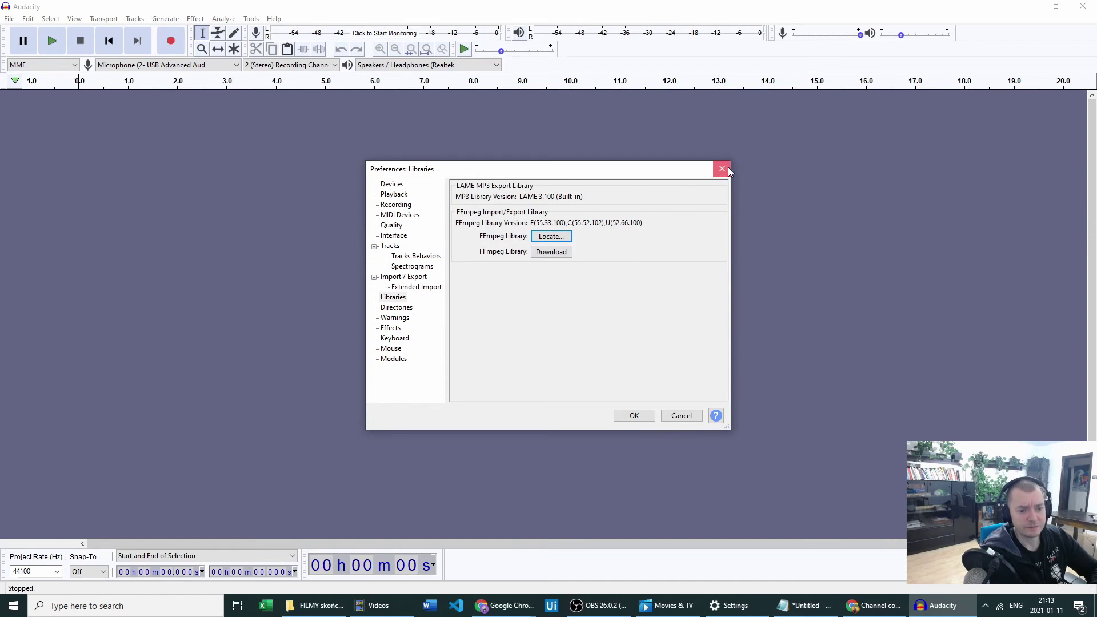
left_click(633, 415)
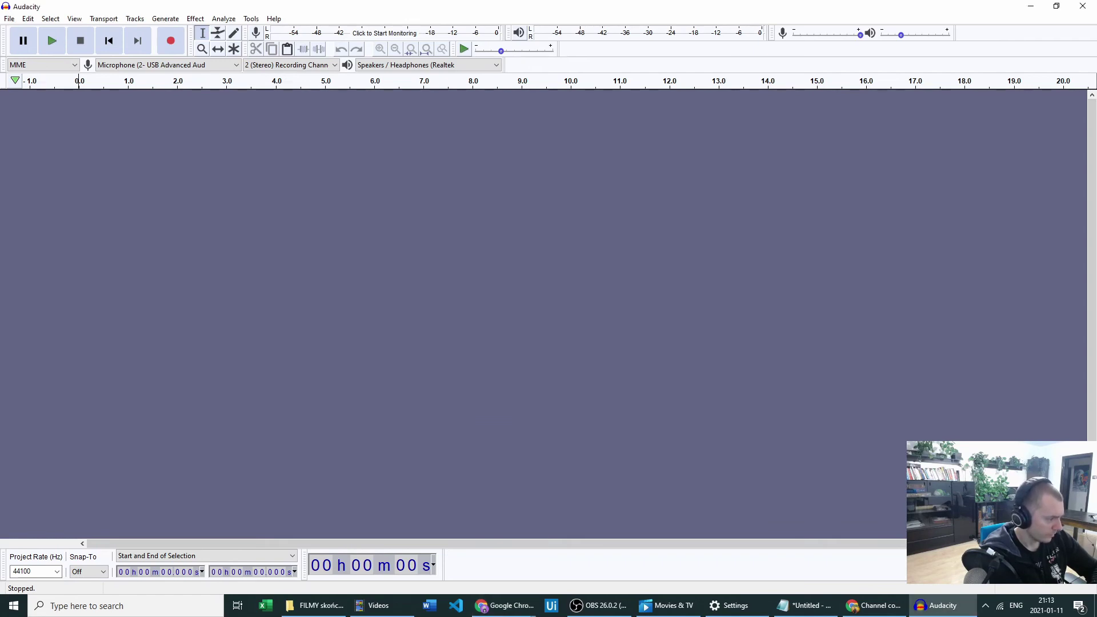
Drag Untitled3.mp4 onto the Audacity track area to import its audio through FFmpeg
left_click_drag(183, 76, 337, 227)
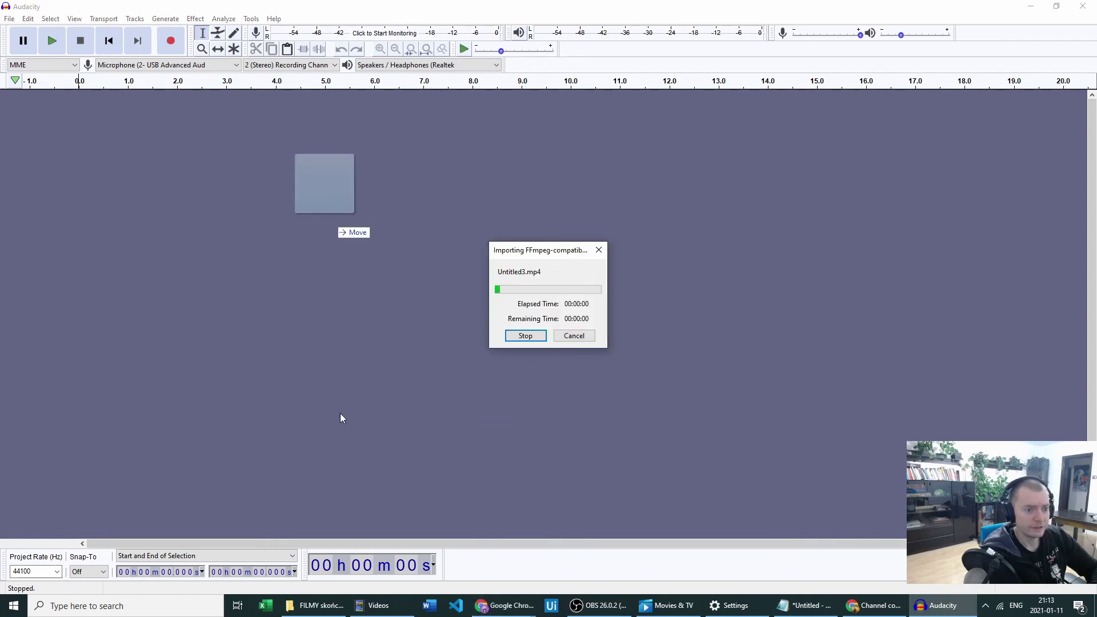